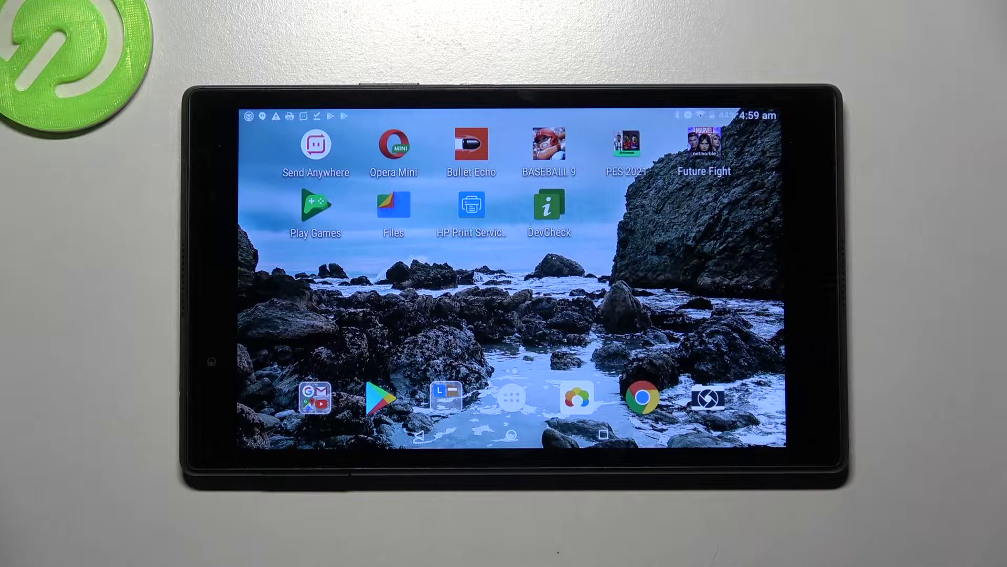
# Search the Play Store for 'magic fl' and install Magic Fluids Free: simulation & live wallpaper
pyautogui.click(380, 397)
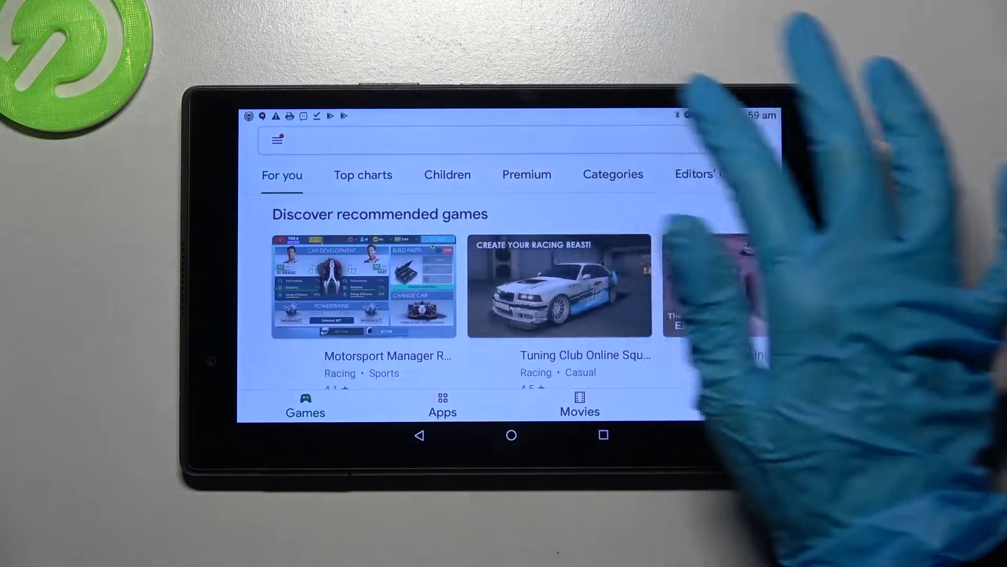
pyautogui.click(504, 140)
pyautogui.write('m')
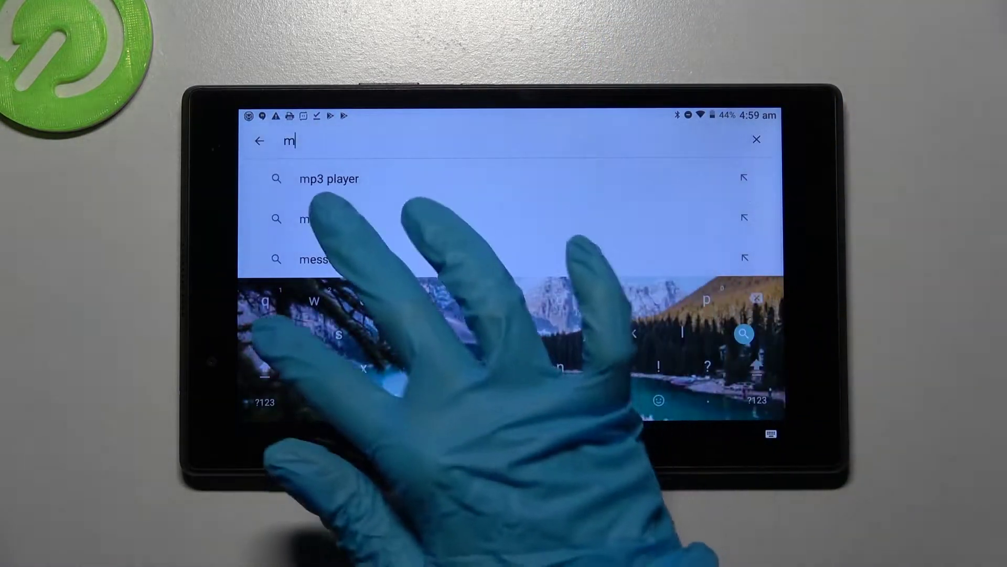
pyautogui.write('agic ')
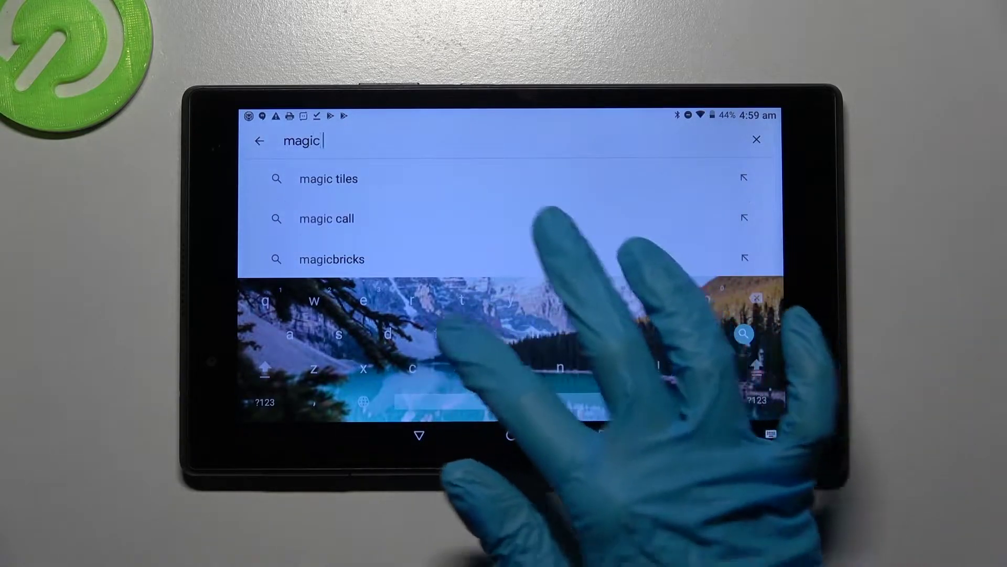
pyautogui.write('fl')
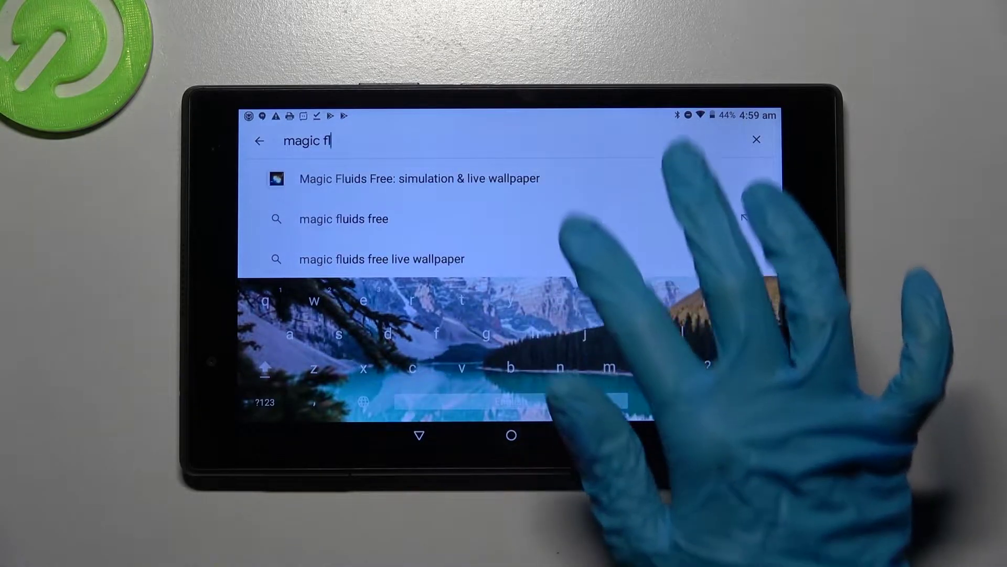
pyautogui.click(692, 178)
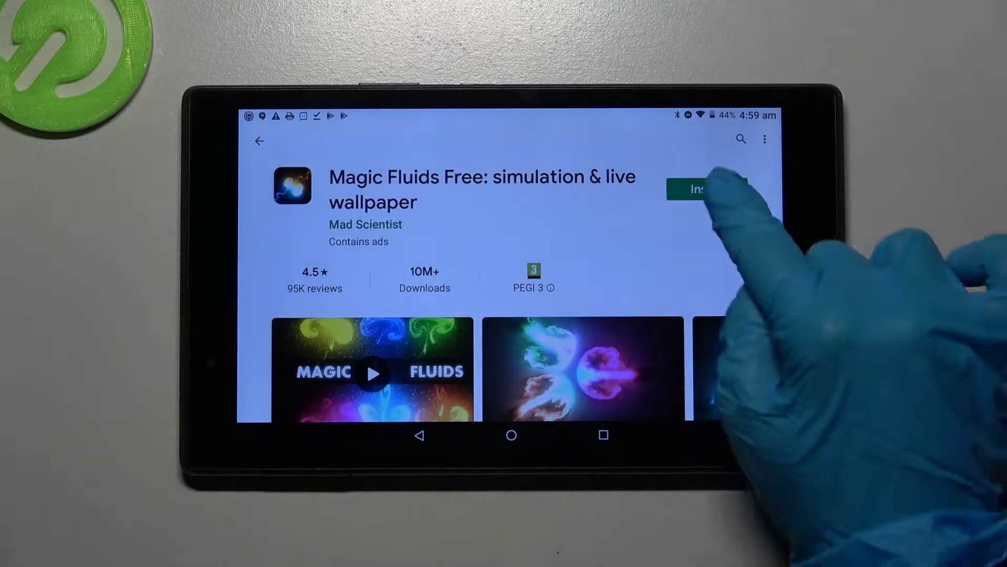
pyautogui.click(706, 189)
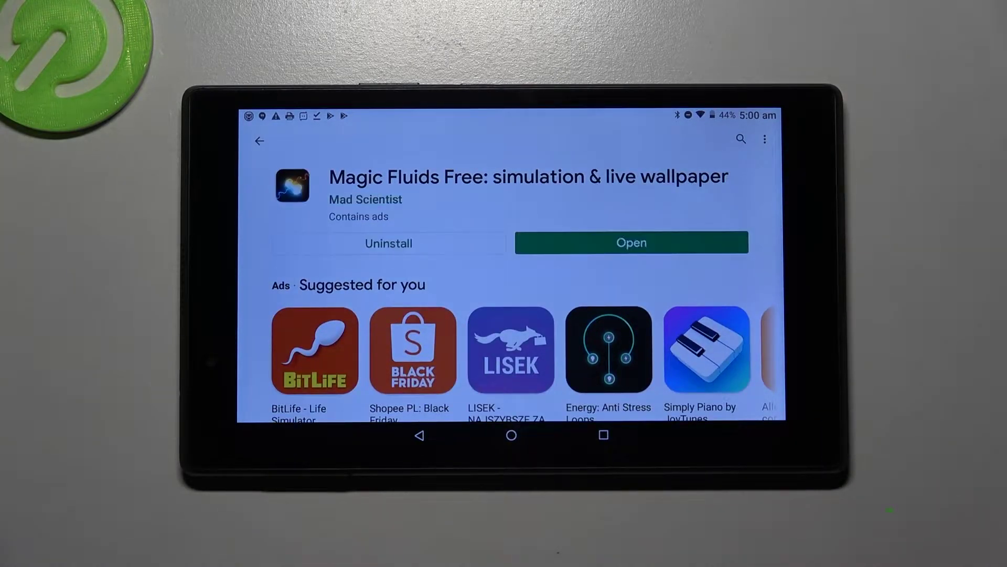
# Launch Magic Fluids, bring up its settings and accept the ads consent notice
pyautogui.click(631, 242)
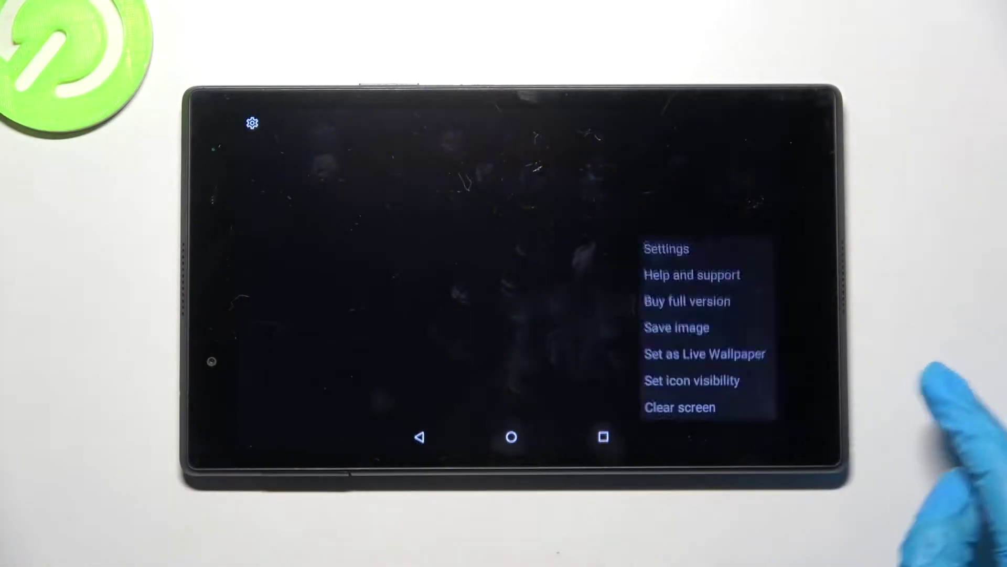
pyautogui.click(666, 241)
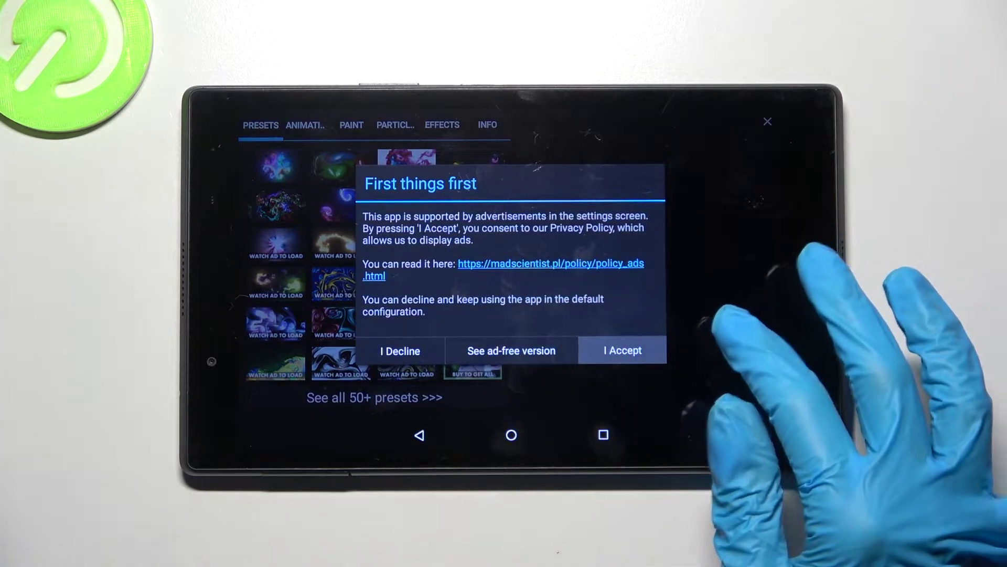
pyautogui.click(623, 351)
# Try the PARTICLES and PAINT options by drawing trails in the preview
pyautogui.click(395, 125)
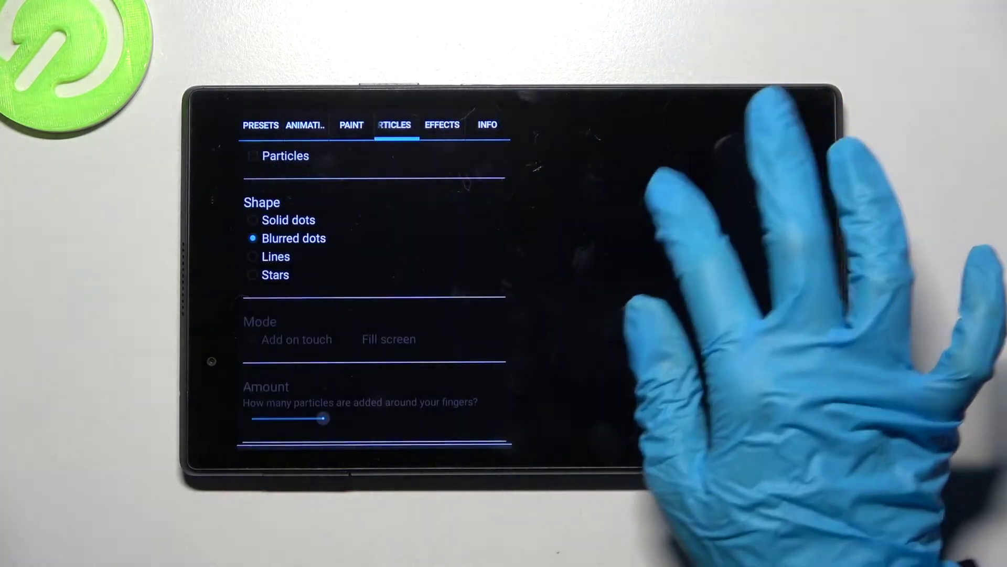
pyautogui.moveTo(669, 204); pyautogui.dragTo(614, 260)
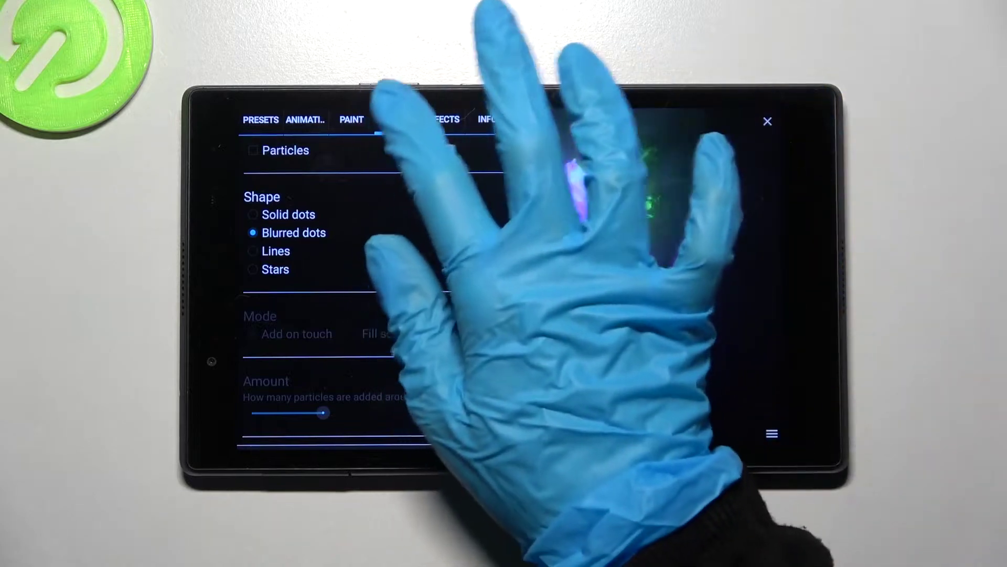
pyautogui.moveTo(653, 169); pyautogui.dragTo(536, 221)
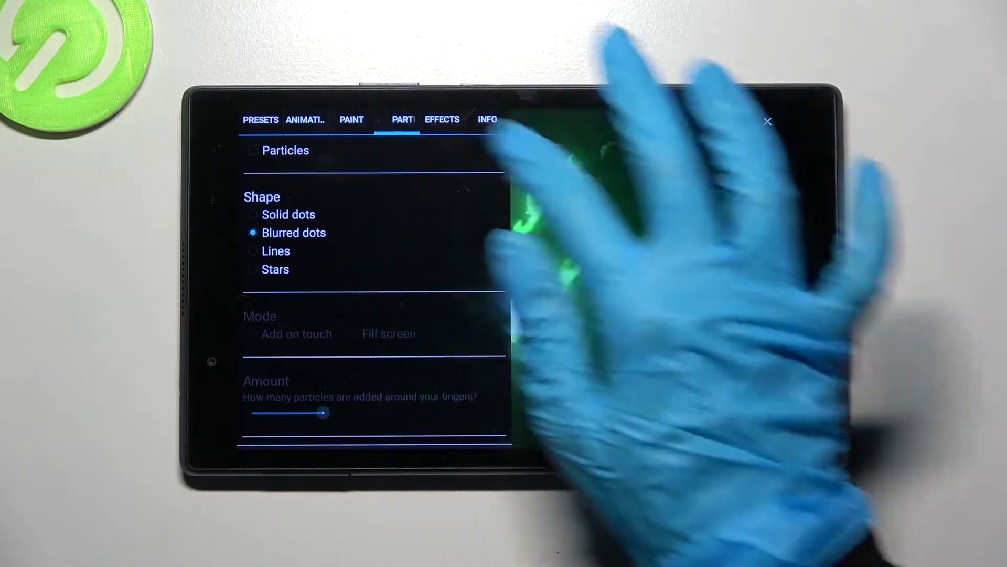
pyautogui.click(351, 119)
pyautogui.moveTo(598, 236); pyautogui.dragTo(630, 202)
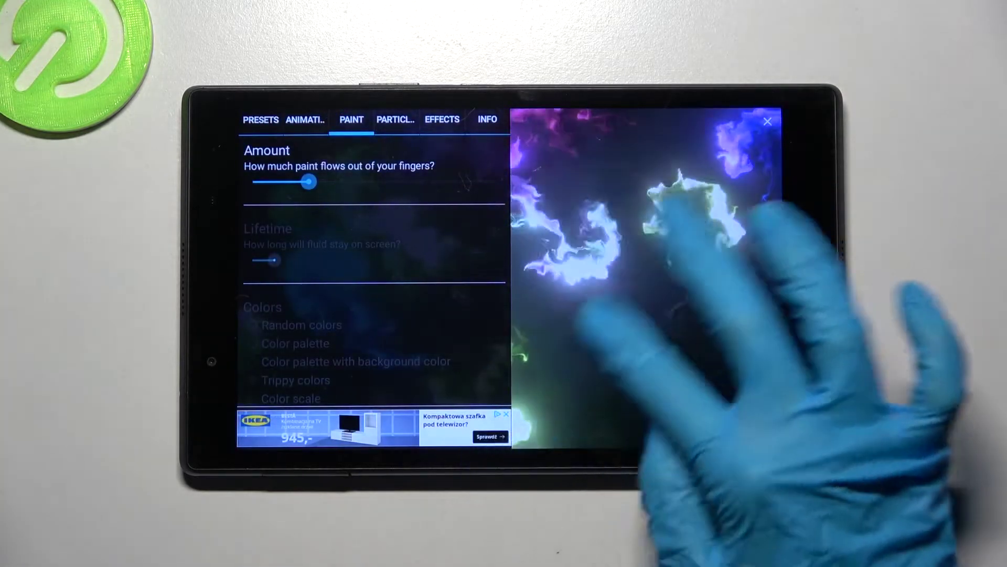
# Draw fluid trails, then swipe between the weather-widget and app-icon home pages to view the wallpaper
pyautogui.moveTo(614, 300); pyautogui.dragTo(551, 362)
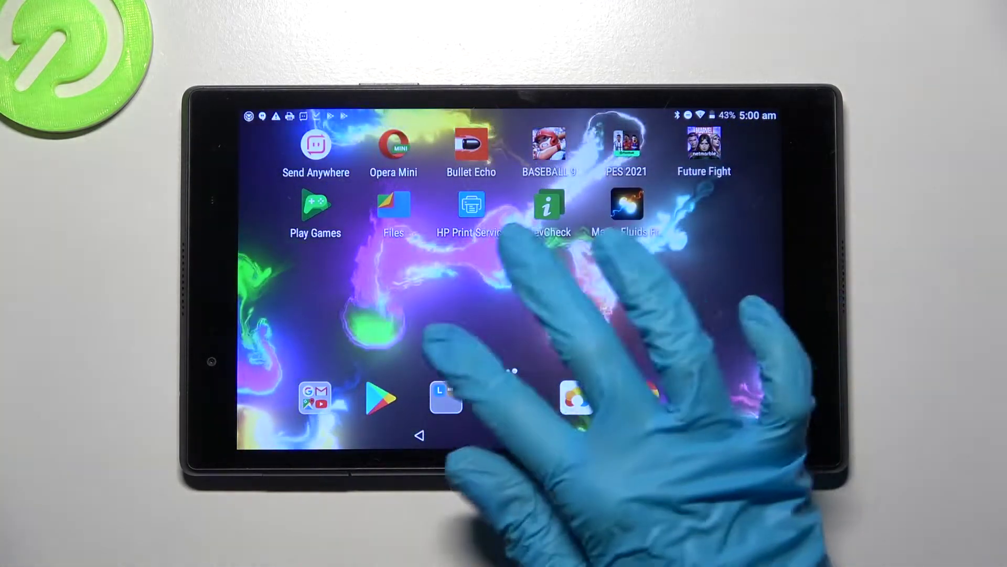
pyautogui.moveTo(512, 260)
pyautogui.mouseDown()
pyautogui.moveTo(771, 315)
pyautogui.moveTo(512, 378)
pyautogui.mouseUp()
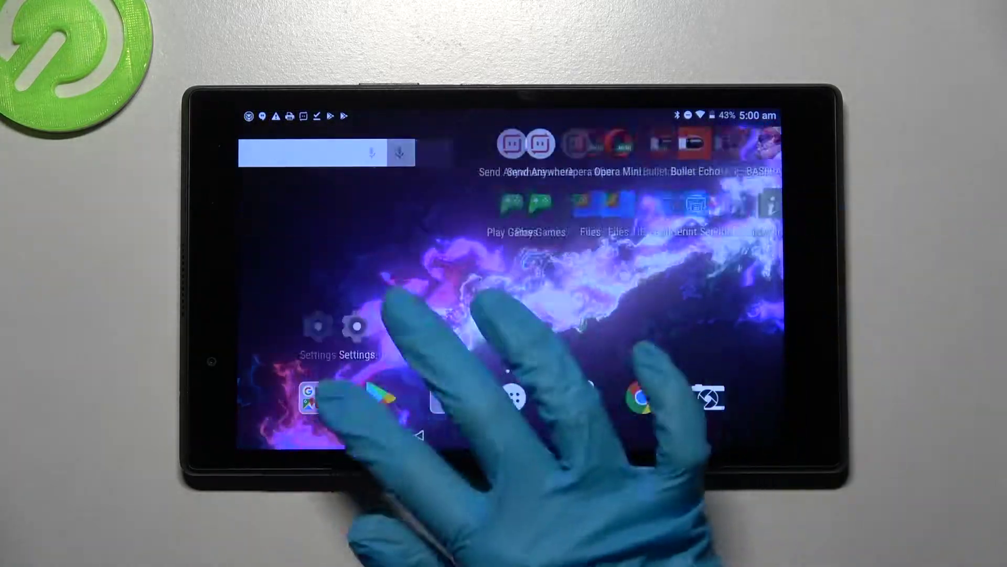
pyautogui.moveTo(410, 347)
pyautogui.mouseDown()
pyautogui.moveTo(614, 268)
pyautogui.moveTo(551, 314)
pyautogui.mouseUp()
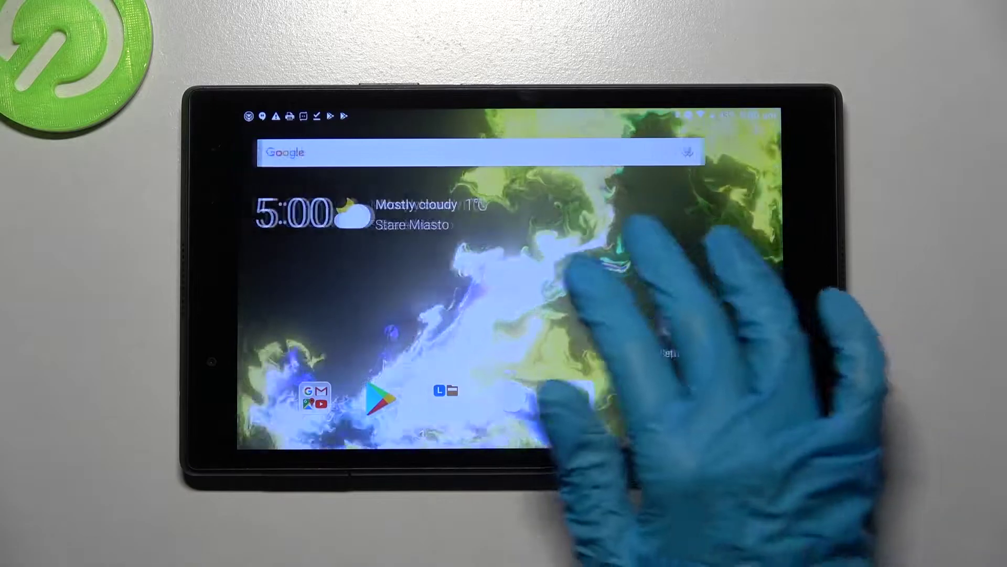
pyautogui.moveTo(677, 300); pyautogui.dragTo(472, 330)
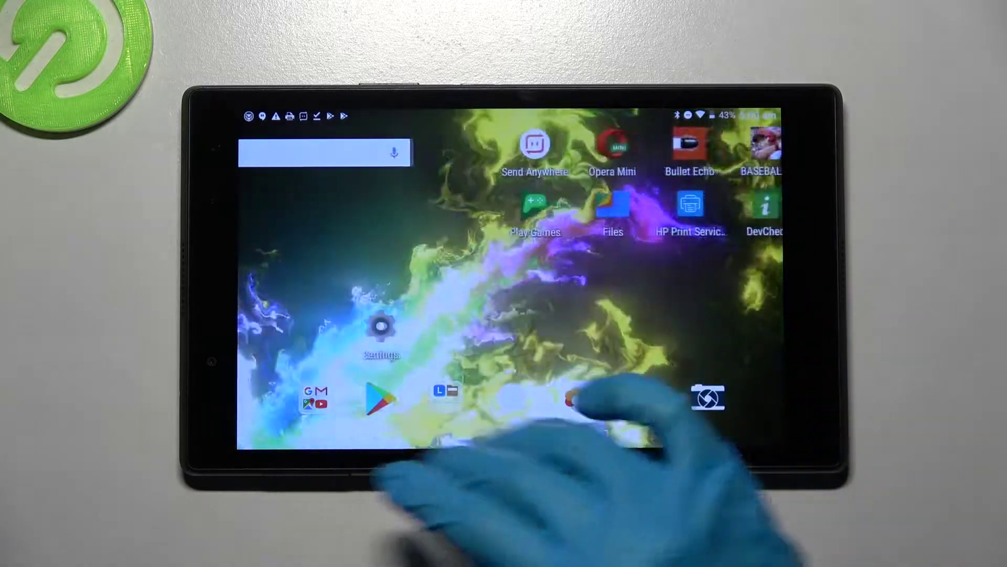
pyautogui.moveTo(551, 316); pyautogui.dragTo(905, 315)
pyautogui.moveTo(567, 378); pyautogui.dragTo(488, 378)
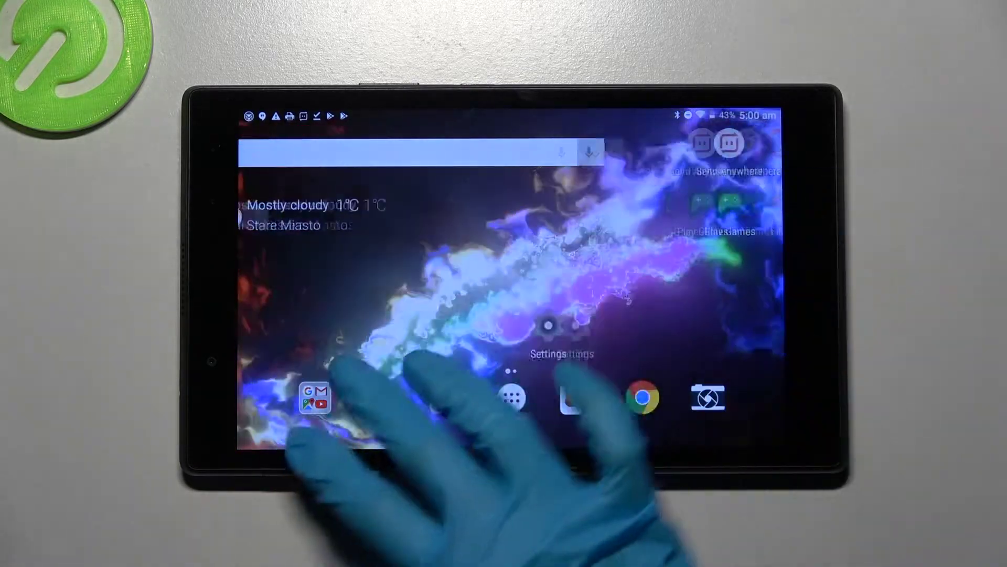